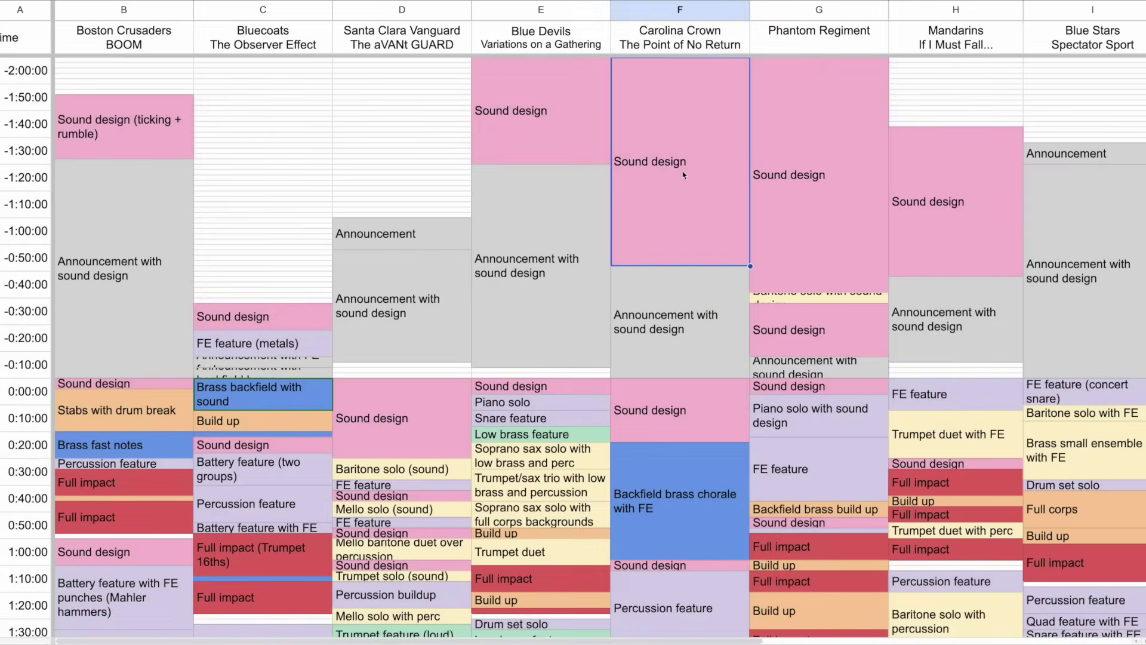
Review the preshow and opening sound design blocks of Phantom Regiment, Colts, Cavaliers, Crown and Vanguard.
left_click(815, 124)
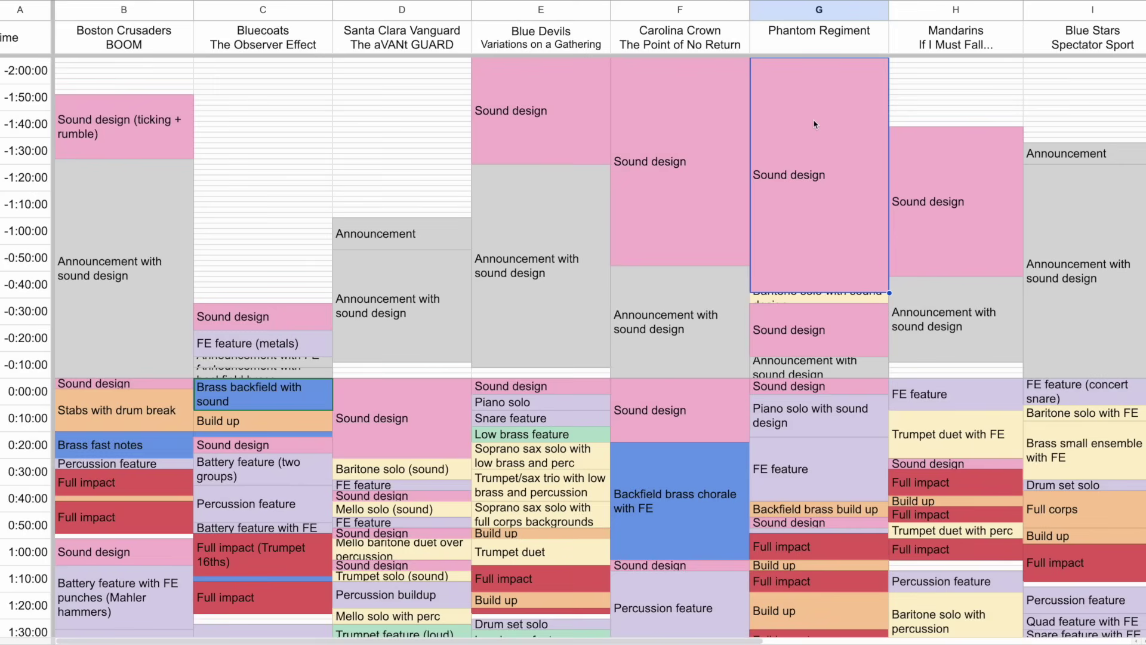
scroll(779, 160, "right", 5)
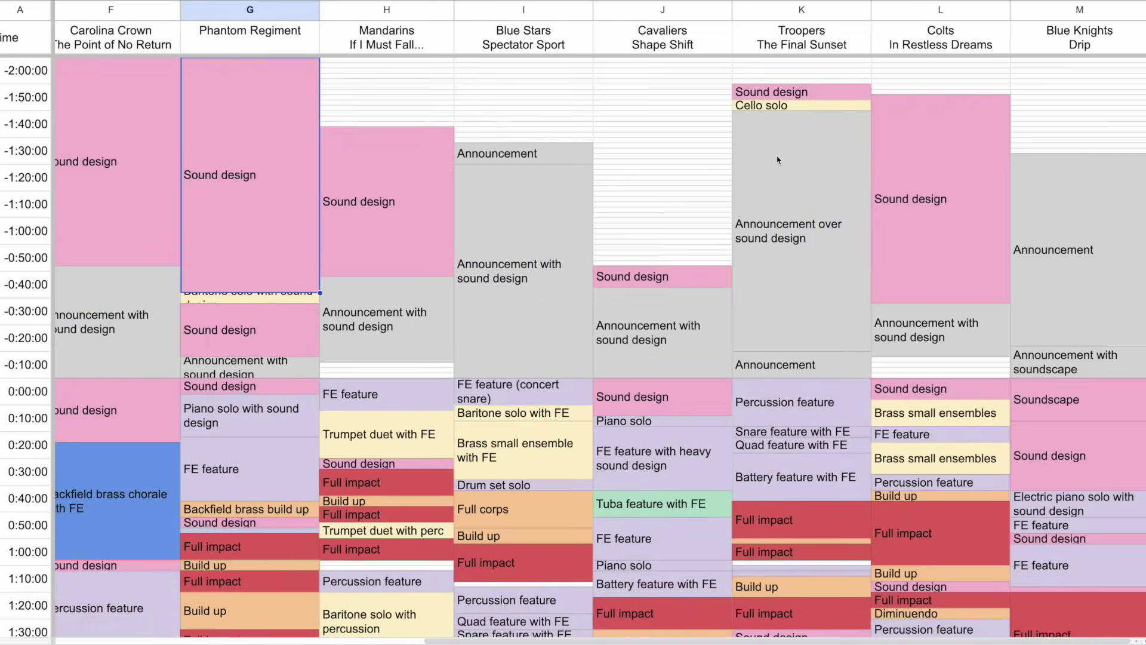
left_click(895, 146)
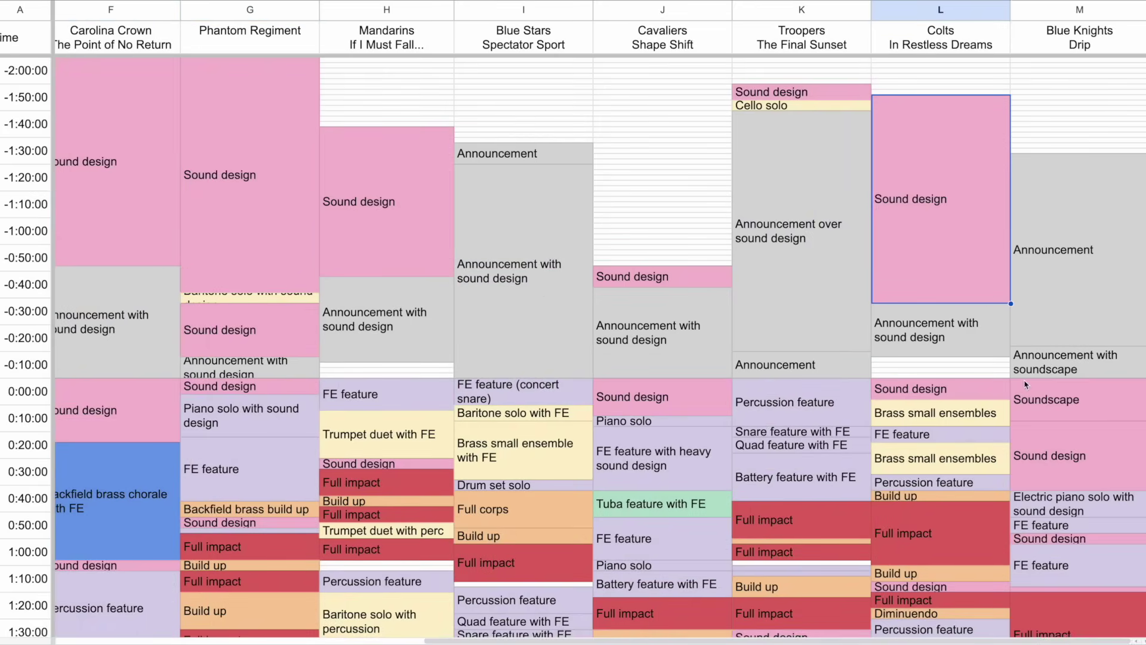
left_click(1027, 386)
left_click(984, 392)
left_click(714, 403)
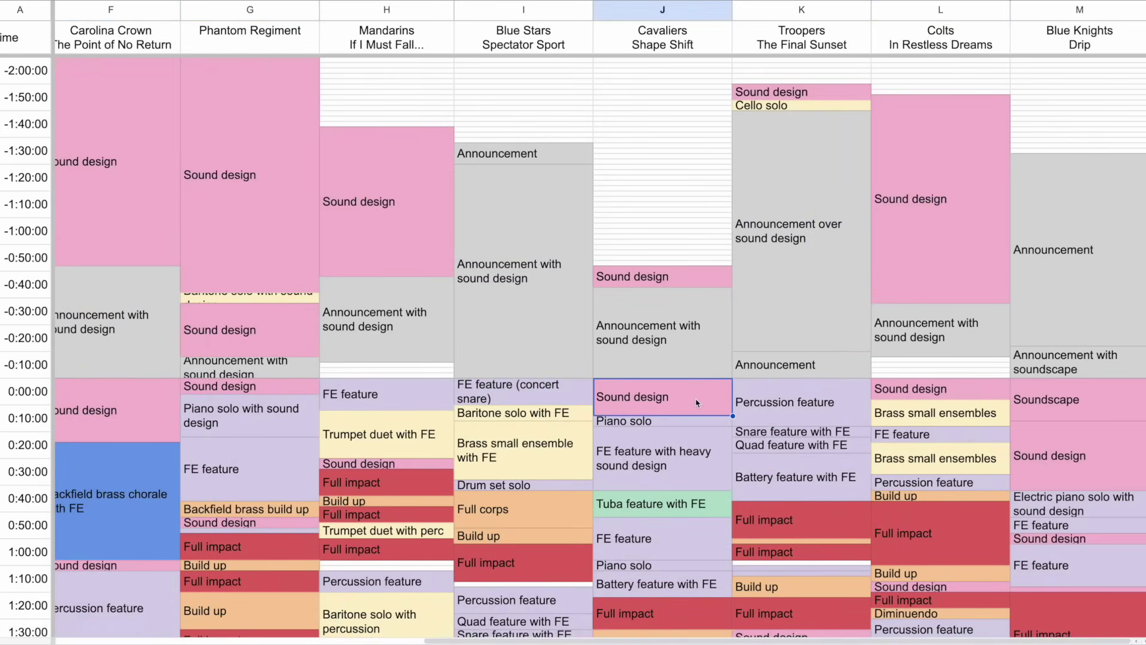
scroll(616, 425, "left", 5)
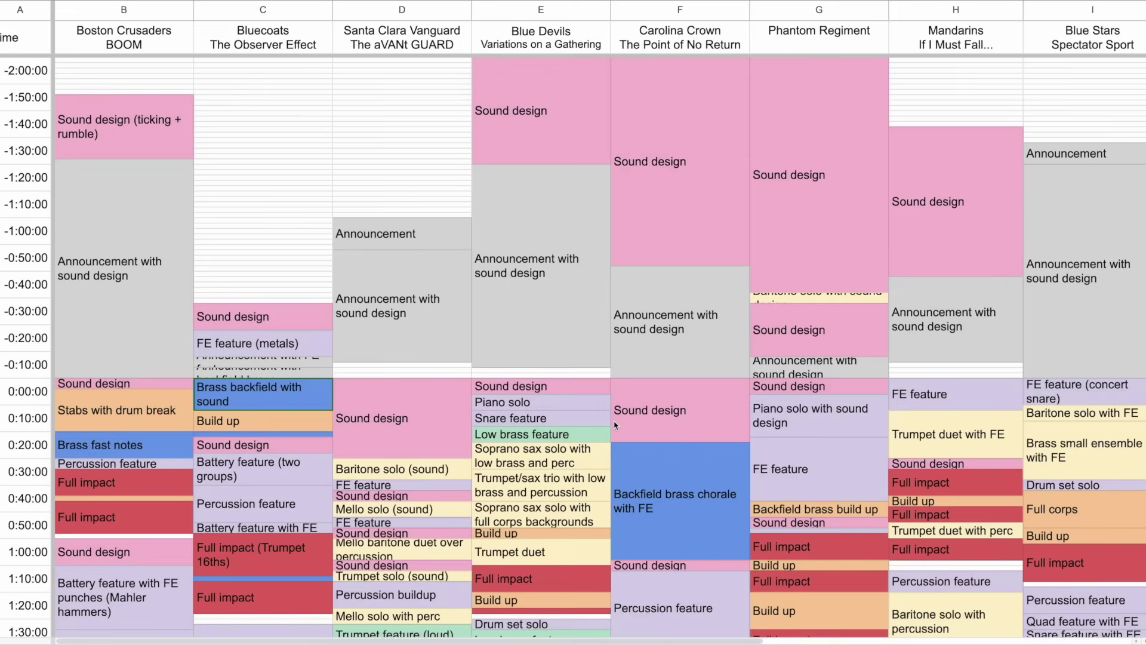
left_click(645, 396)
left_click(433, 402)
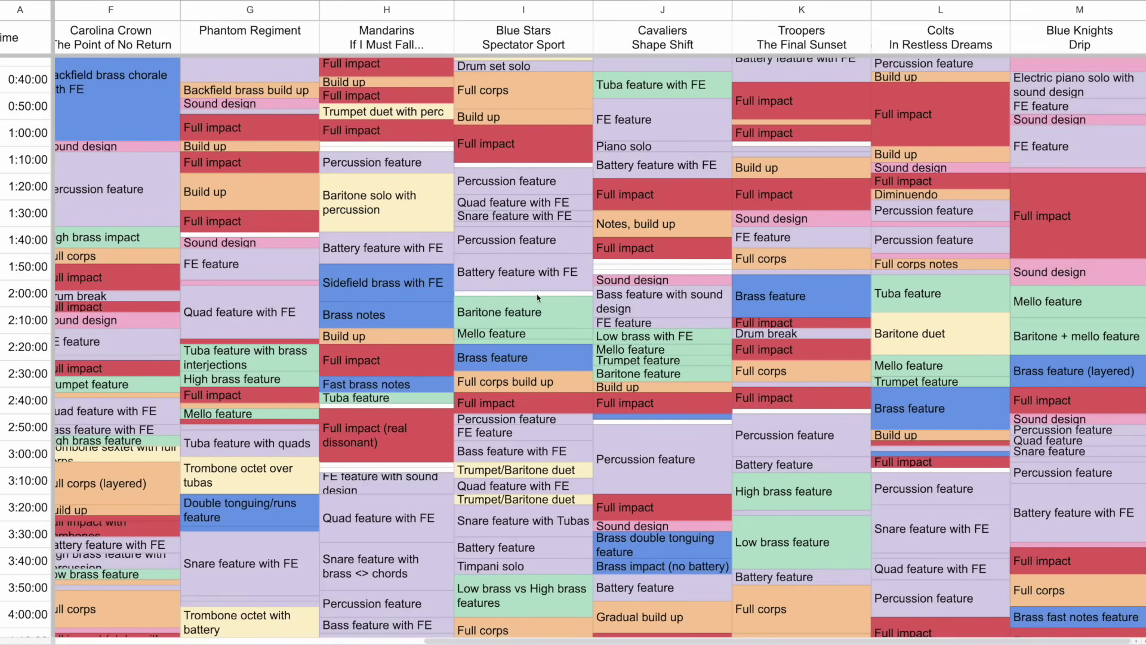
Inspect Blue Stars' Battery, Full impact, Percussion, Quad and Snare cells, plus Cavaliers' bass feature.
left_click(507, 283)
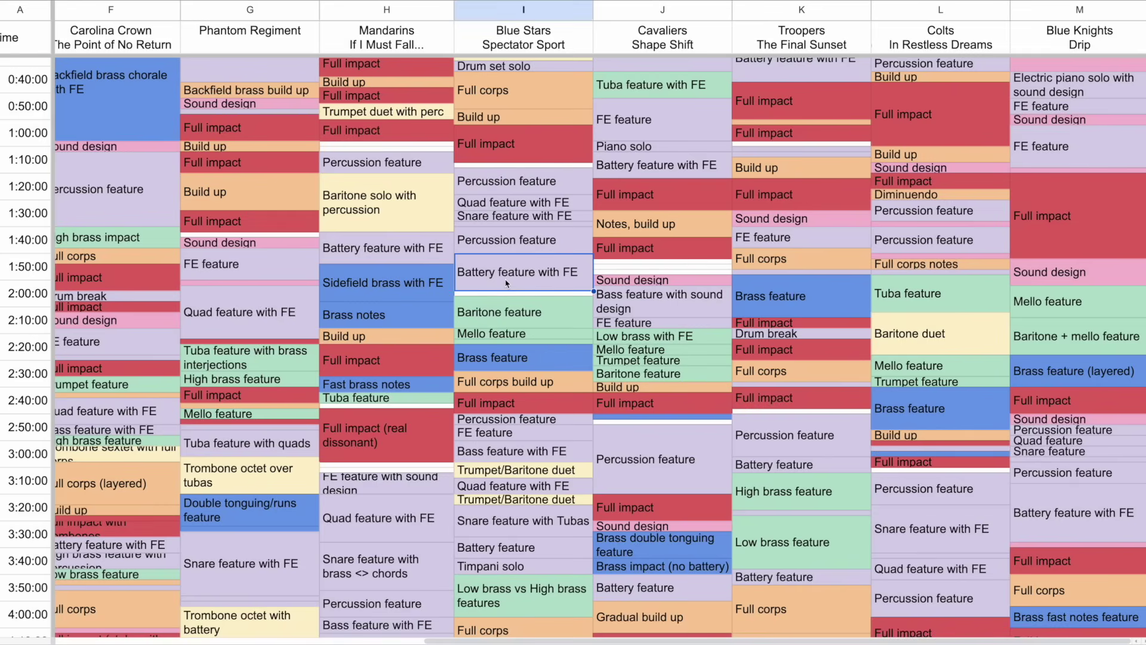
left_click(517, 156)
left_click(519, 186)
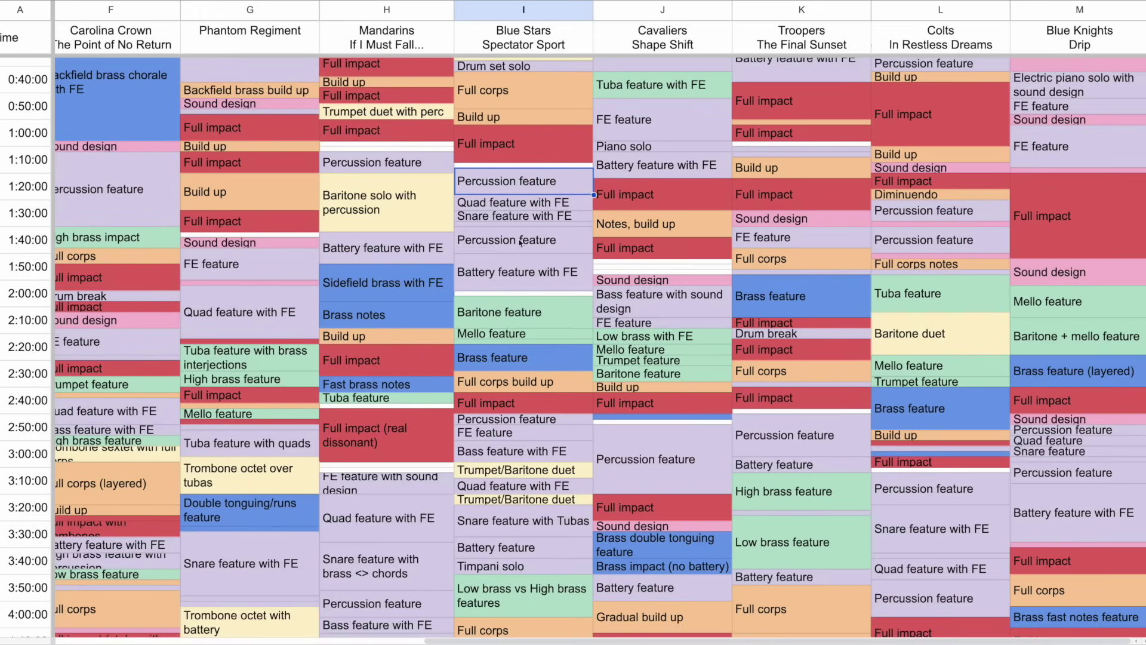
left_click(515, 203)
left_click(505, 219)
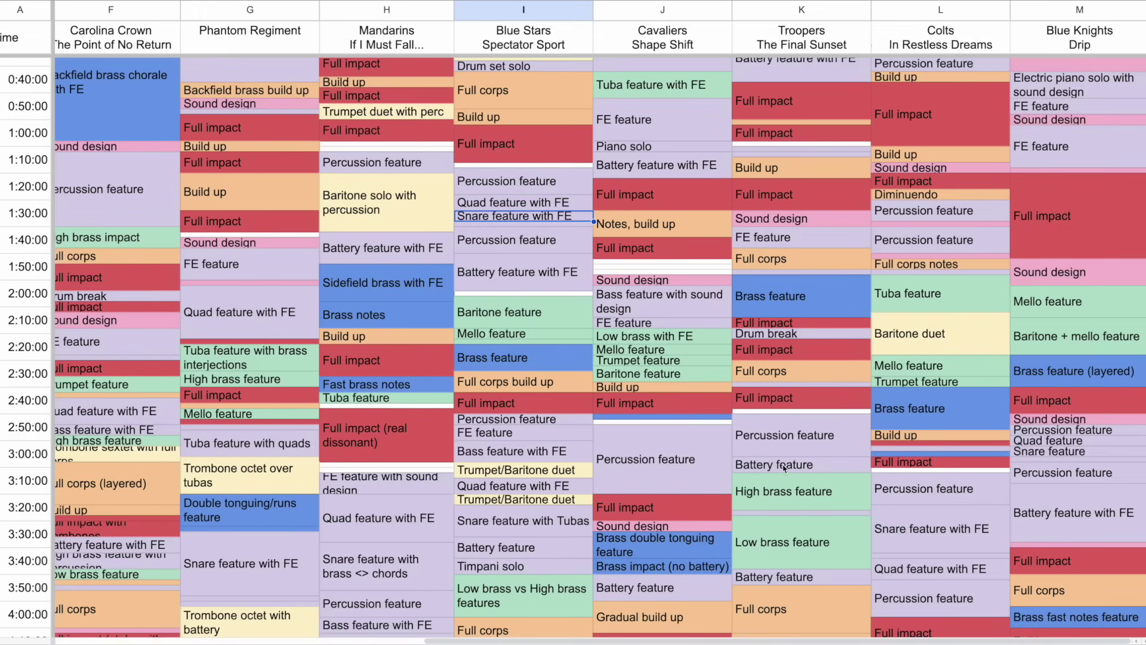
left_click(638, 302)
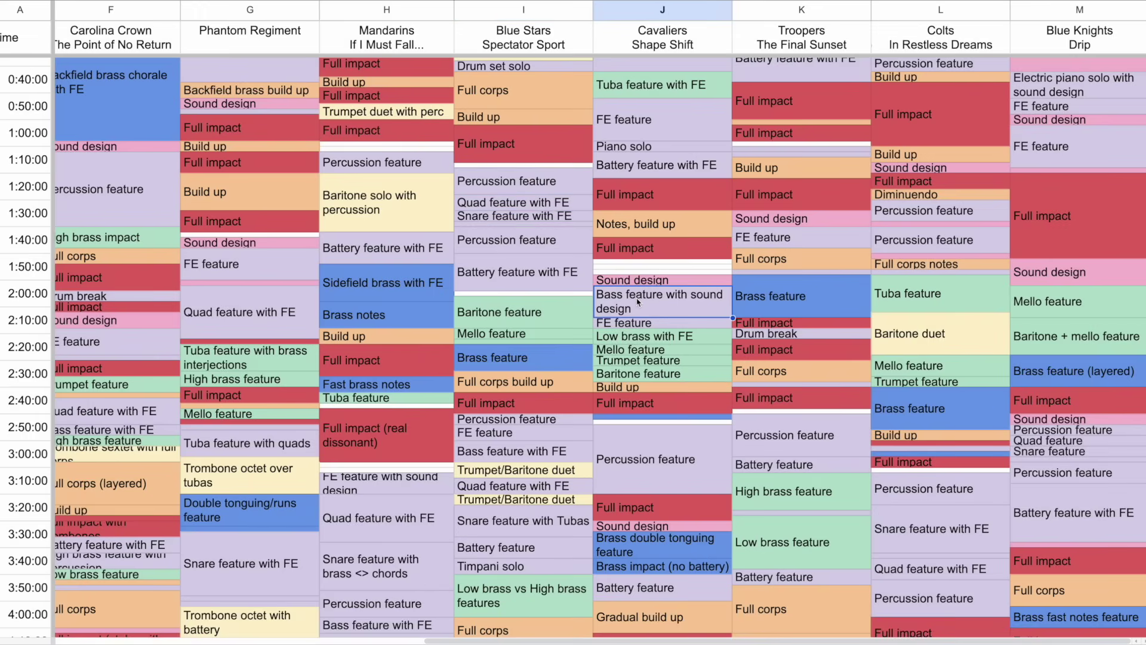
Compare Blue Devils' accelerating Battery feature with Boston Crusaders' battery feature with FE punches.
left_click(1049, 449)
scroll(680, 457, "left", 5)
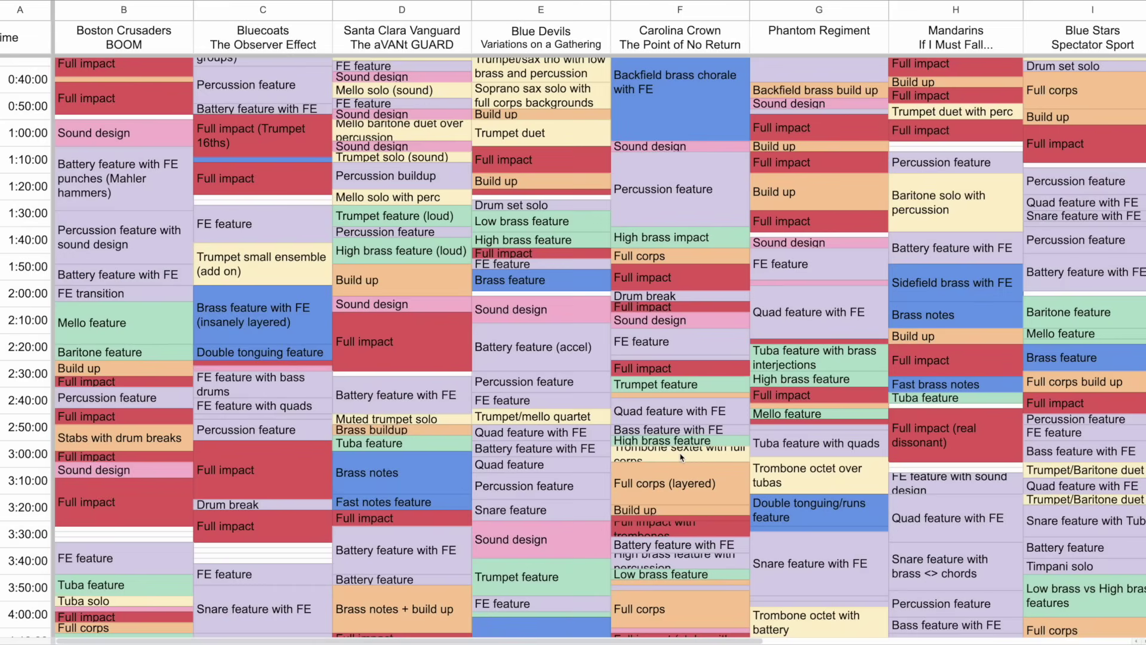
left_click(522, 346)
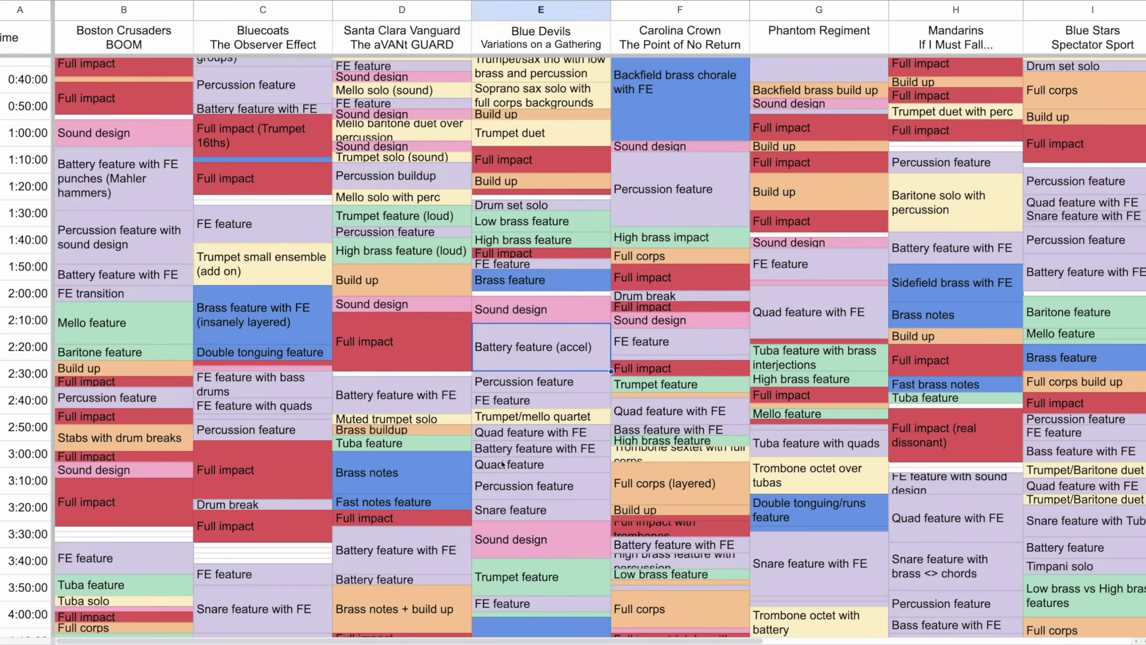
left_click(136, 196)
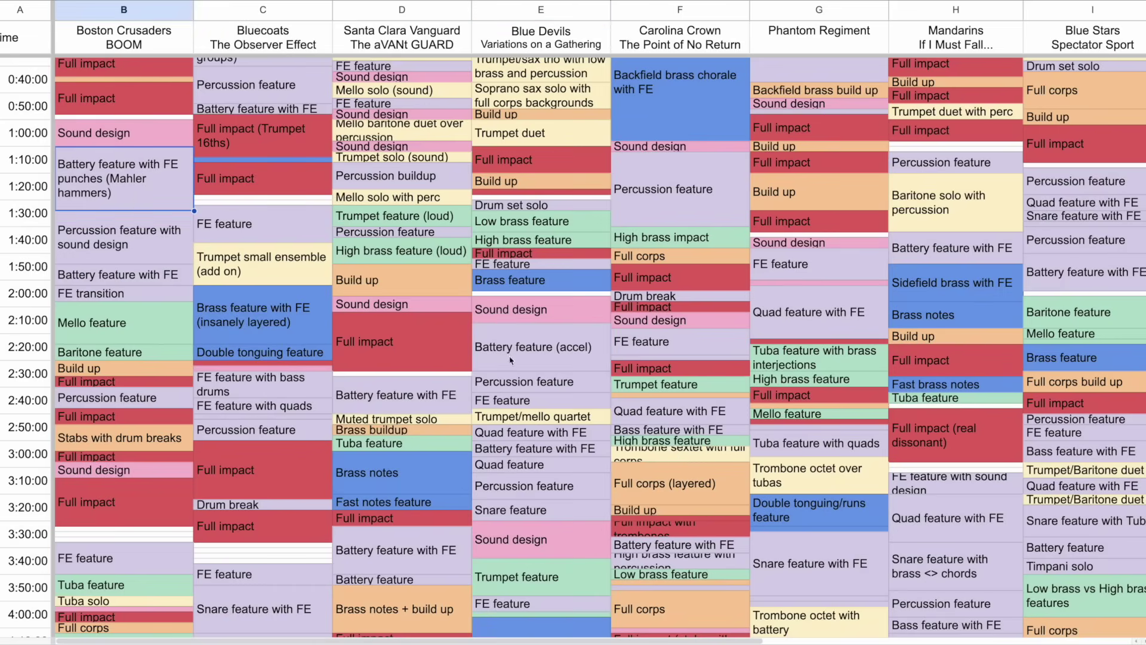
left_click(561, 357)
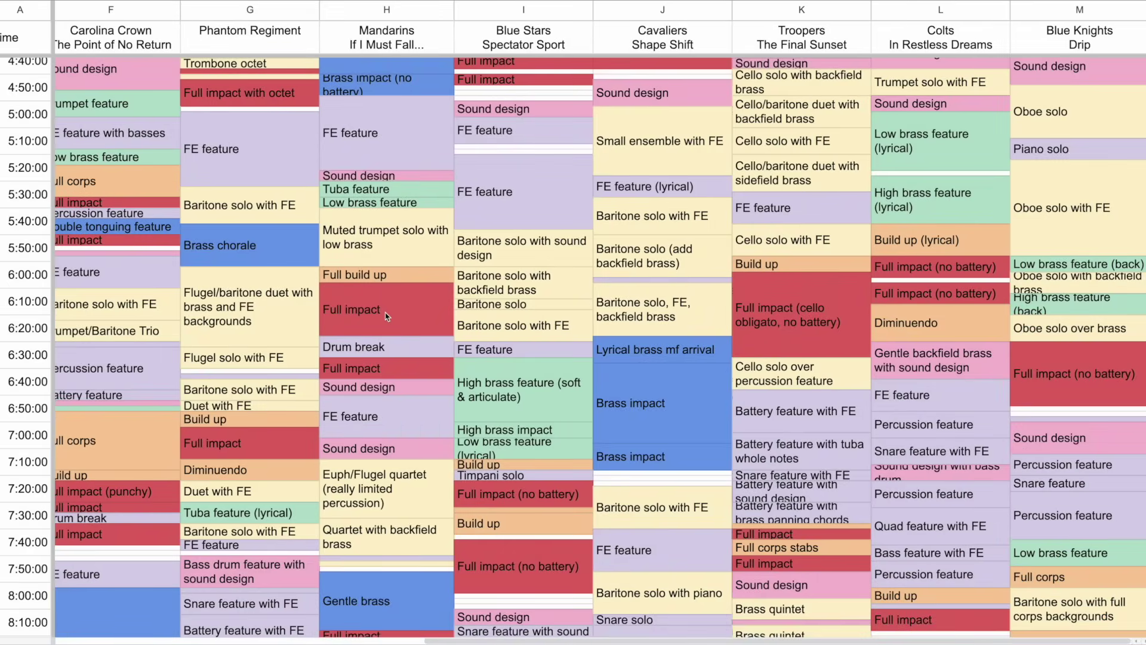
Review solo cells for Blue Knights' oboe, Troopers' cello/baritone duet, Crusaders' horn and Bluecoats' trombone.
left_click(1041, 198)
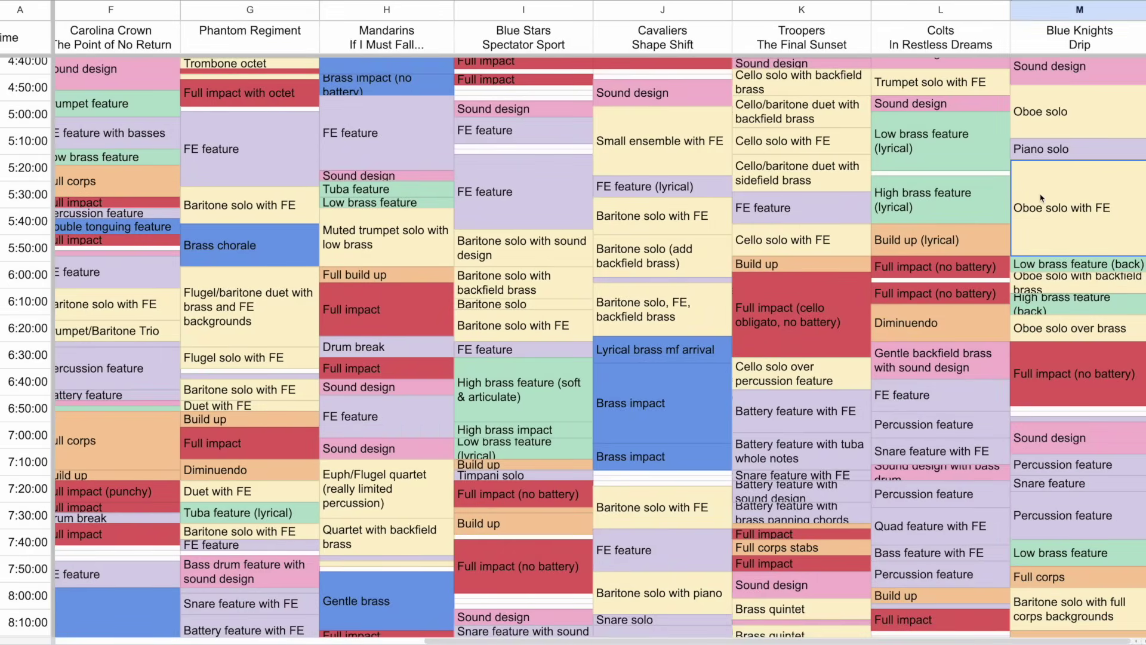
left_click(795, 185)
scroll(590, 343, "left", 5)
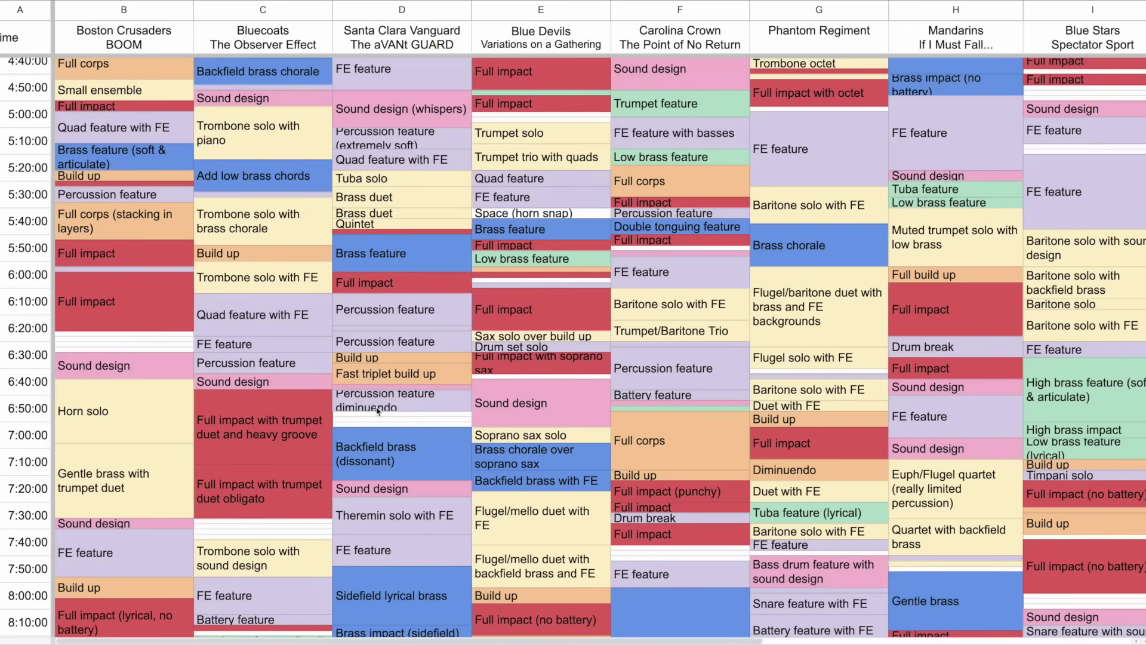
left_click(110, 426)
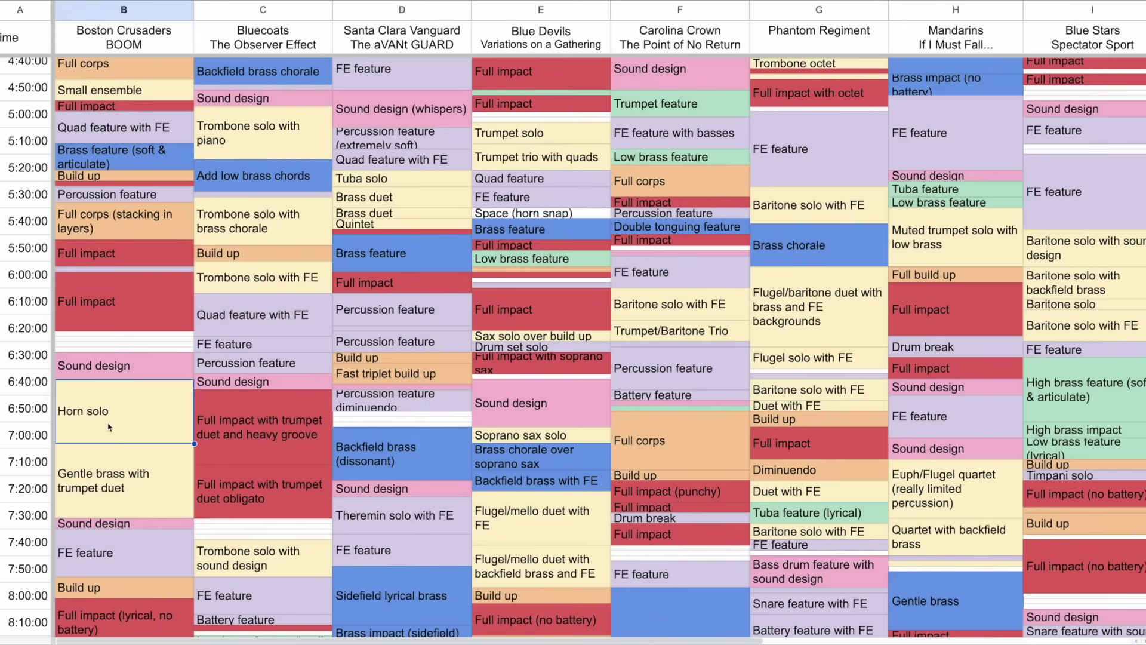
left_click(276, 148)
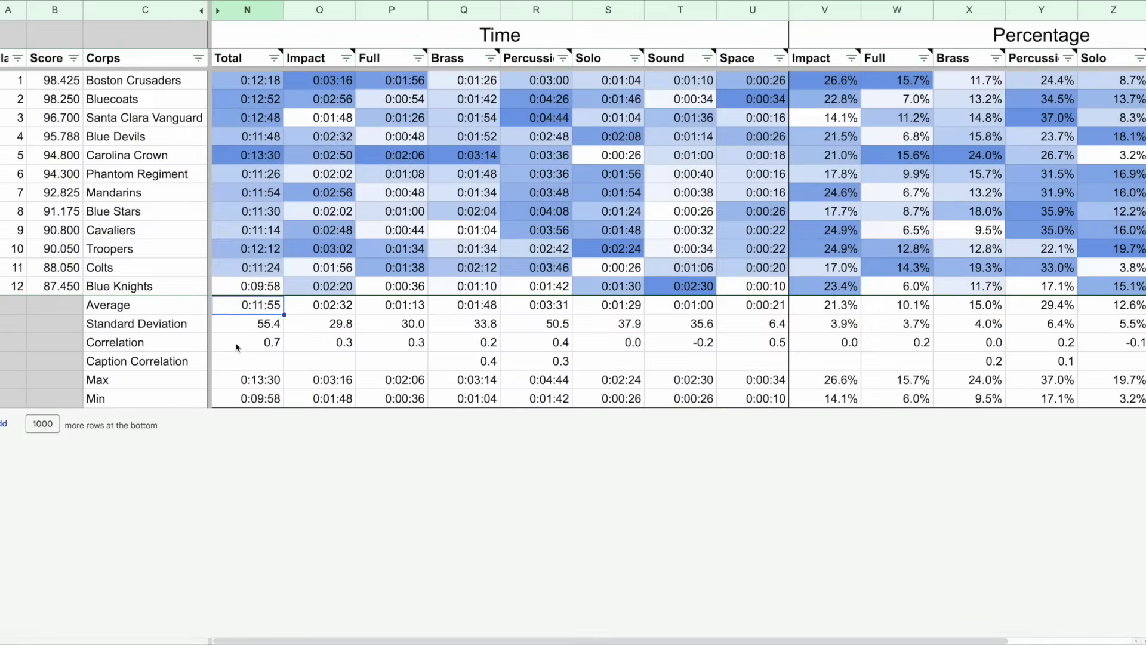
Check the total-time correlation, the 0:12:18 and 0:09:58 totals, and the Max and Min rows.
left_click(237, 347)
left_click(235, 84)
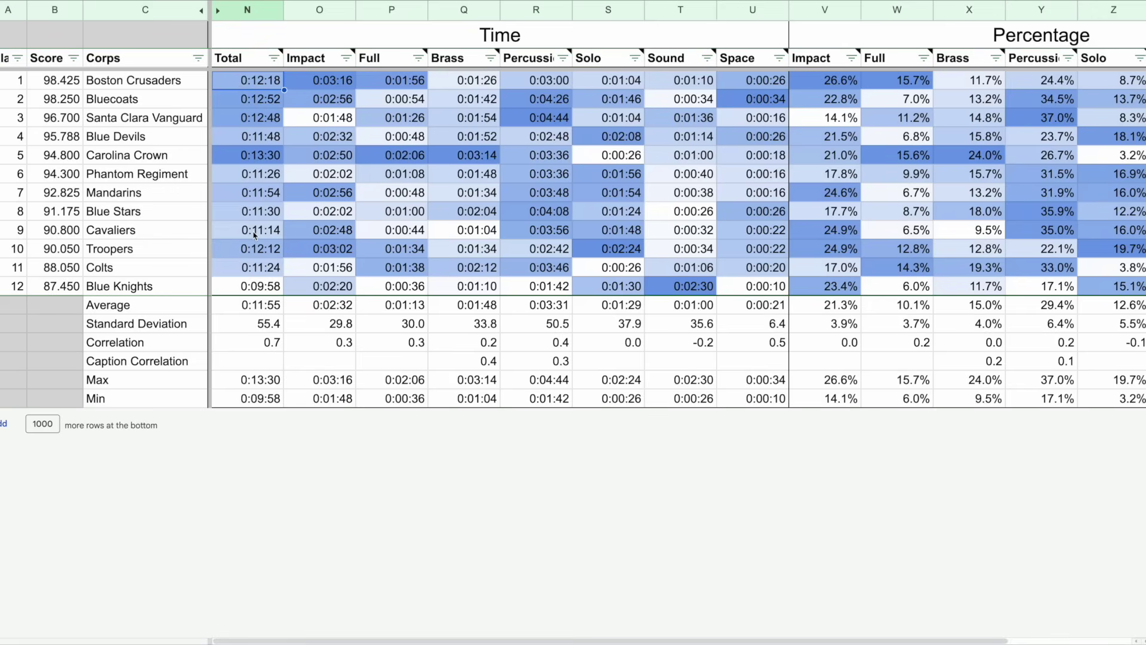
left_click(258, 288)
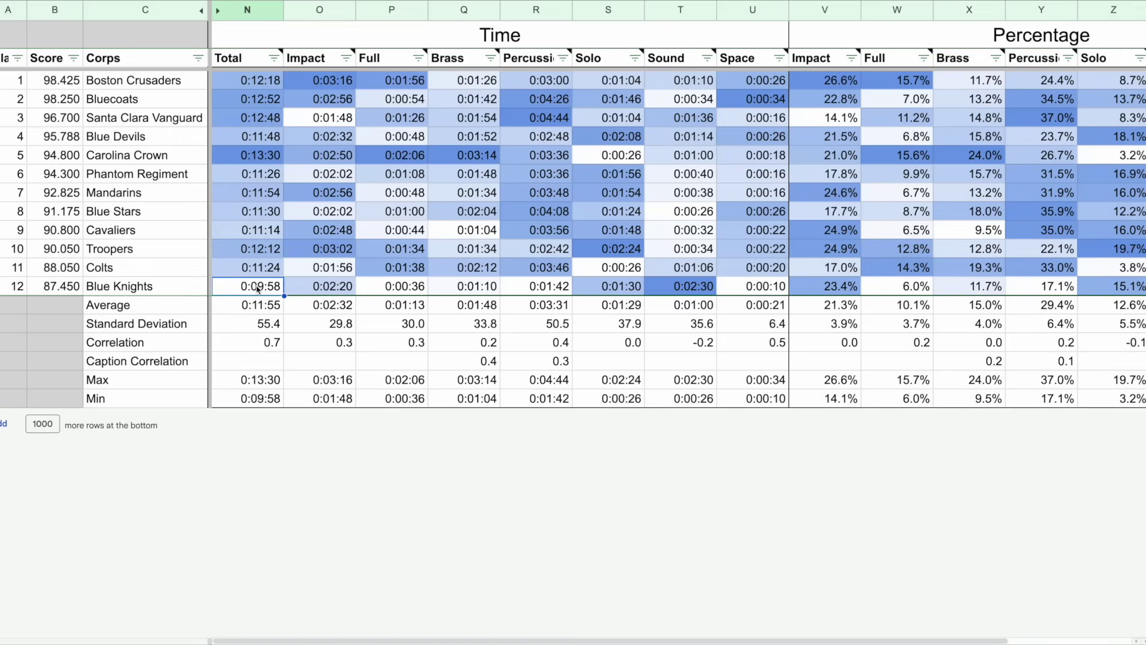
left_click_drag(260, 382, 260, 398)
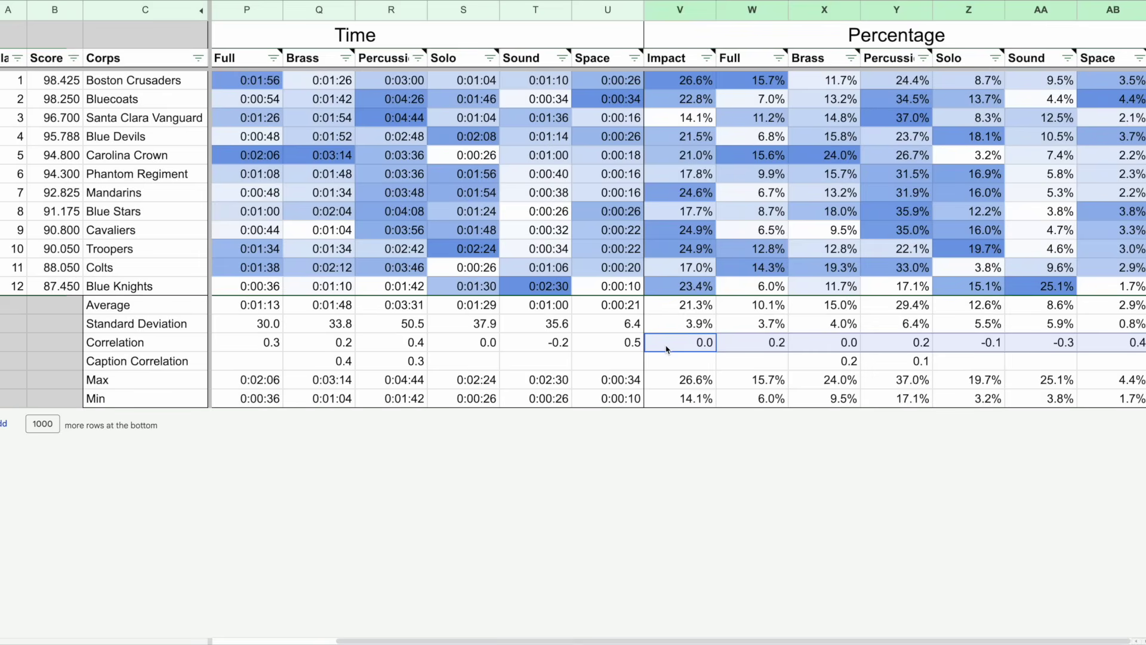
left_click(829, 367)
left_click(902, 364, "shift")
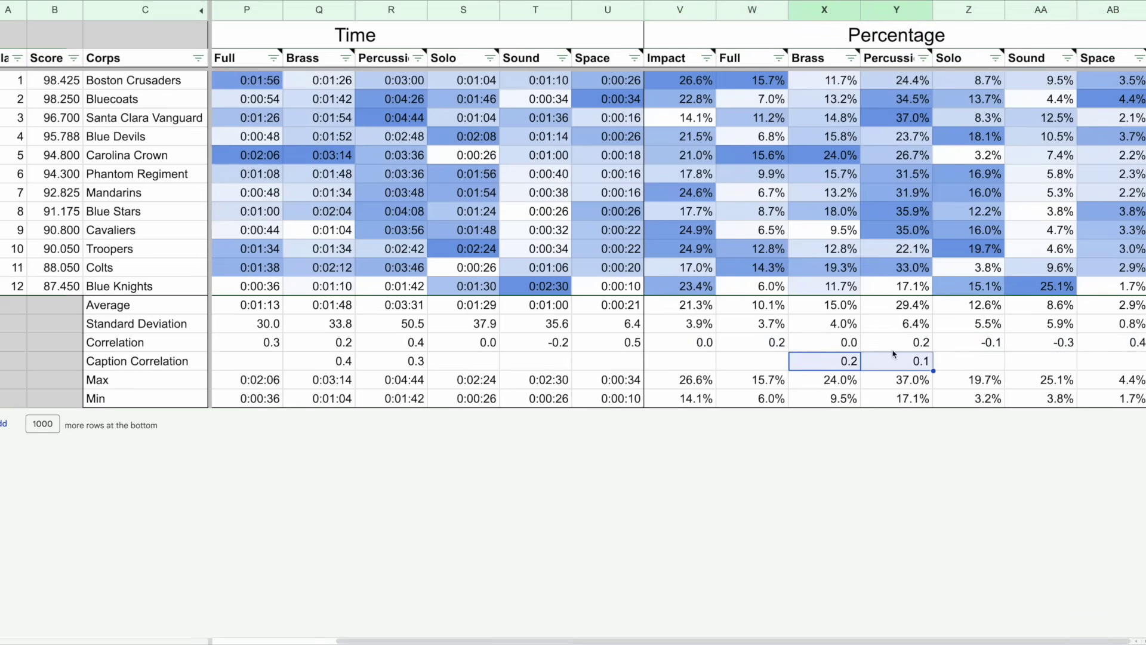
left_click(806, 158)
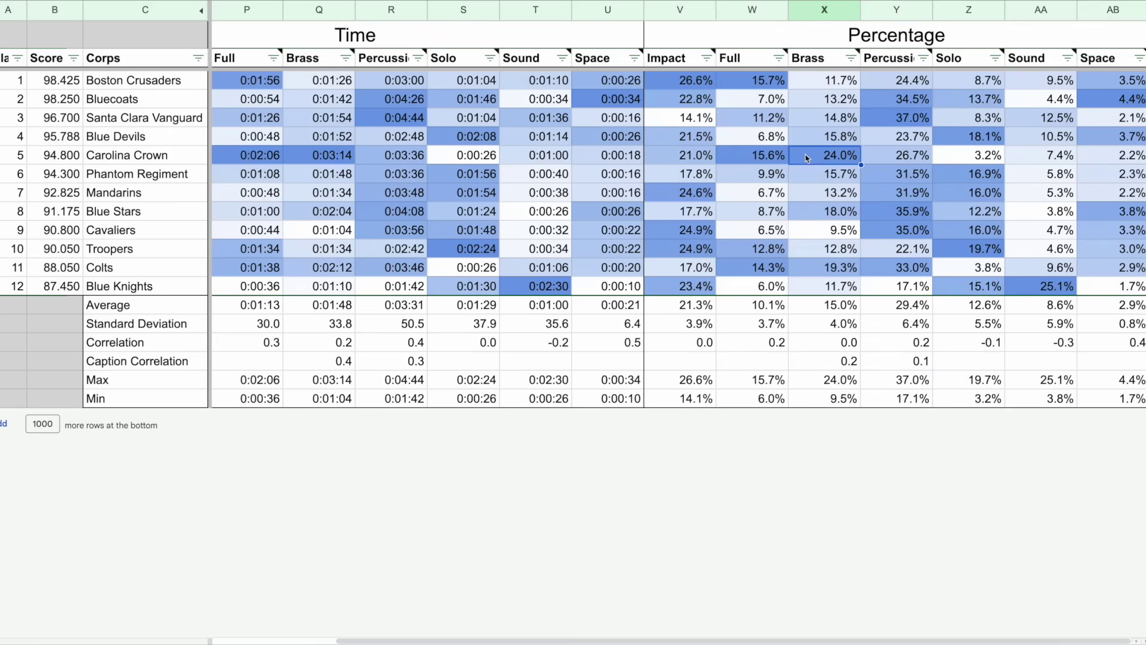
key("Delete")
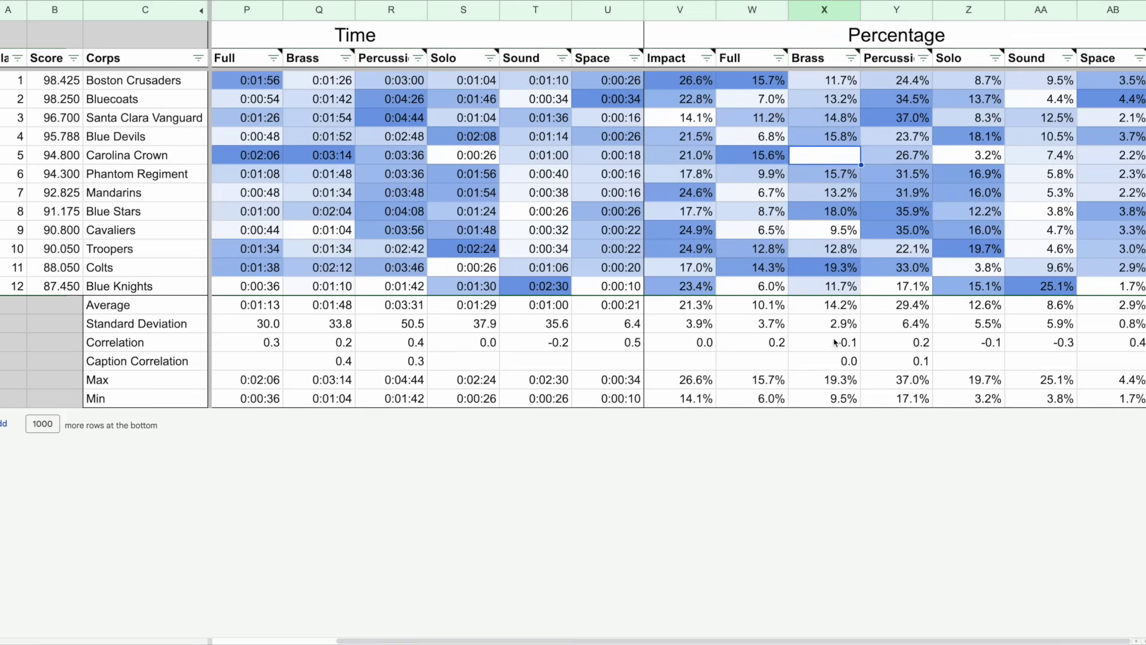
left_click(819, 366)
key("ctrl+z")
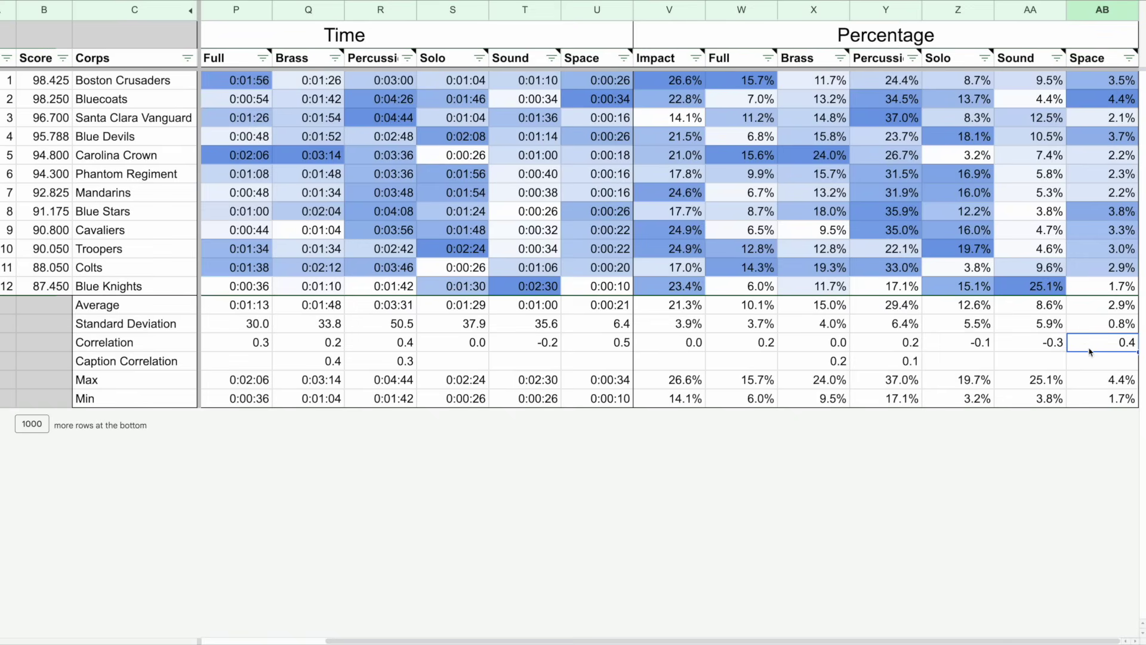
left_click(589, 100)
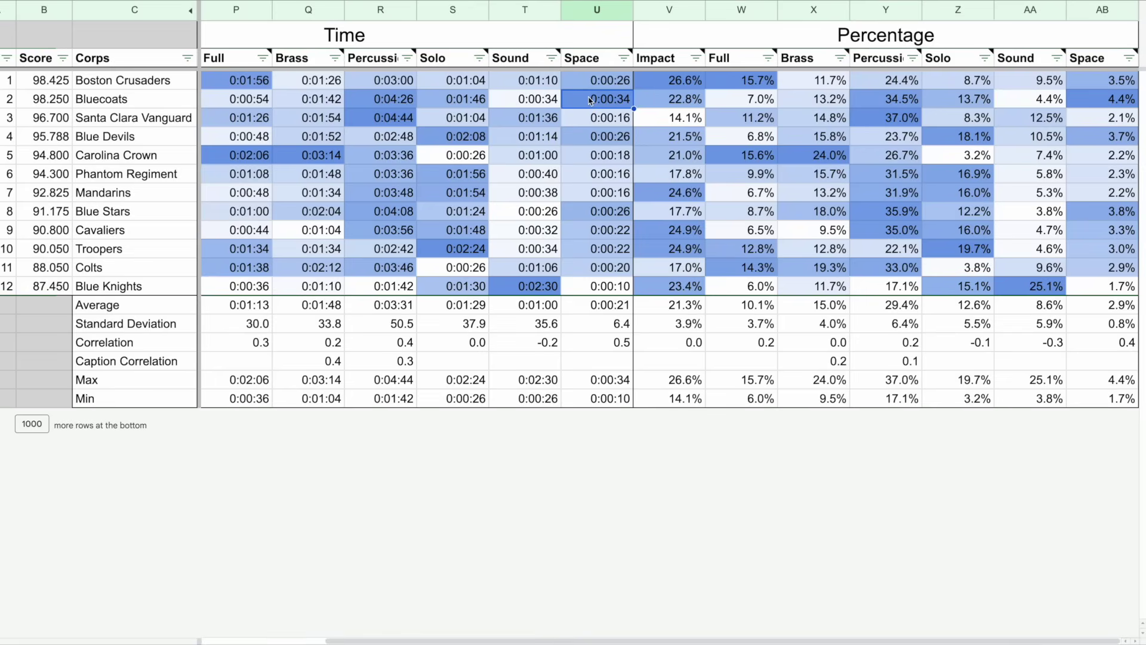
left_click(1079, 105)
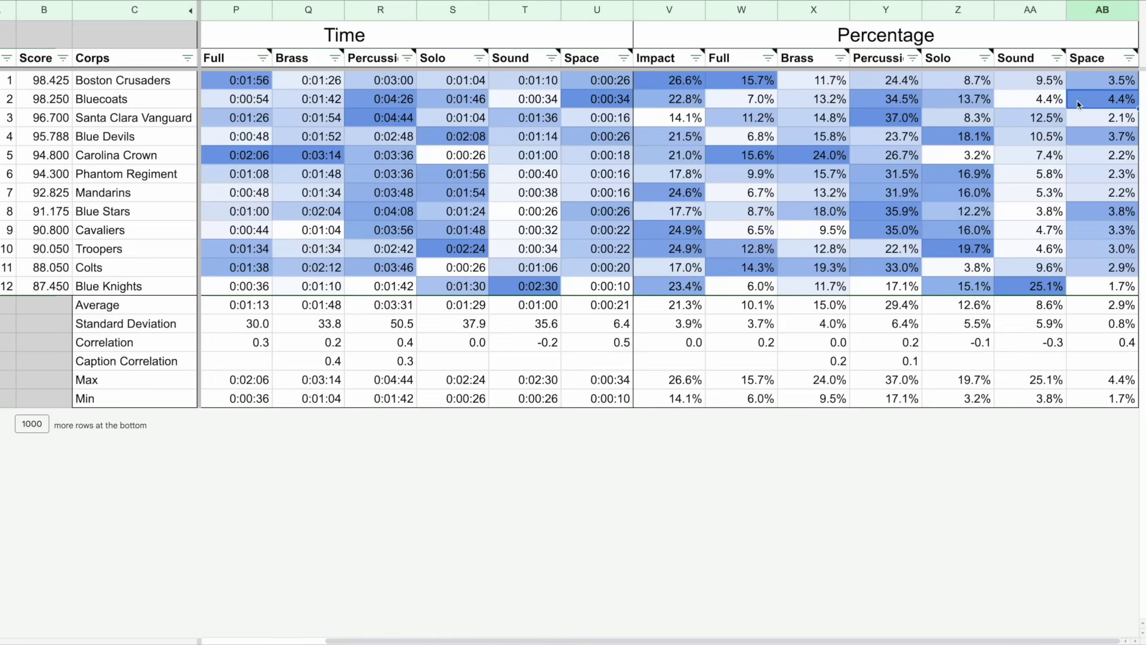
key("Delete")
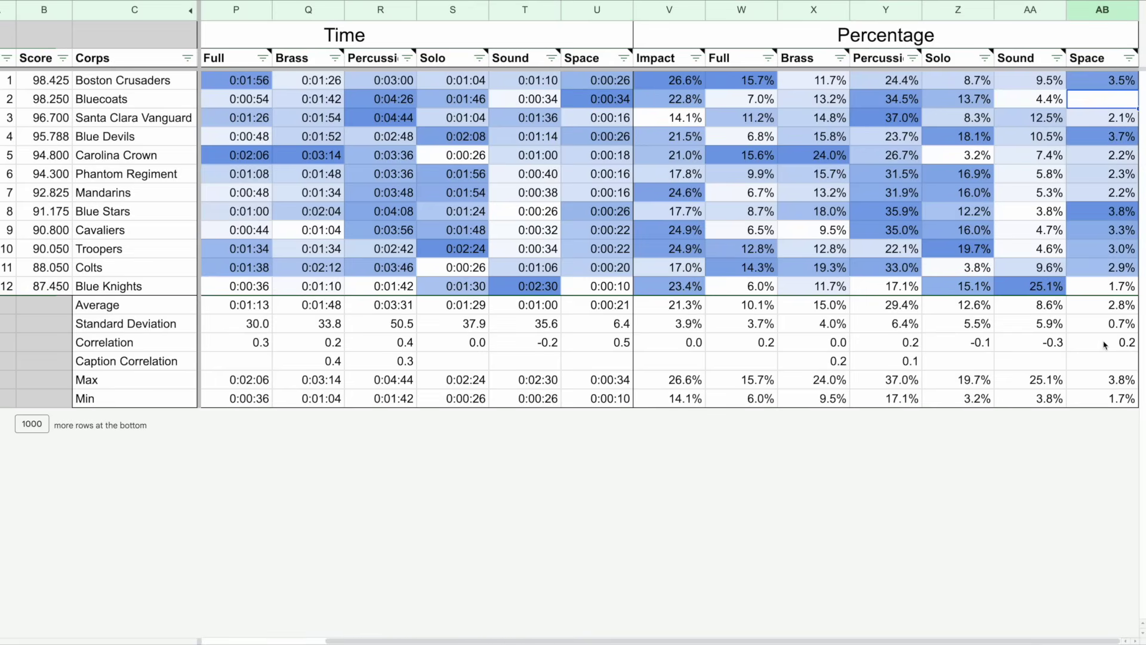
key("ctrl+z")
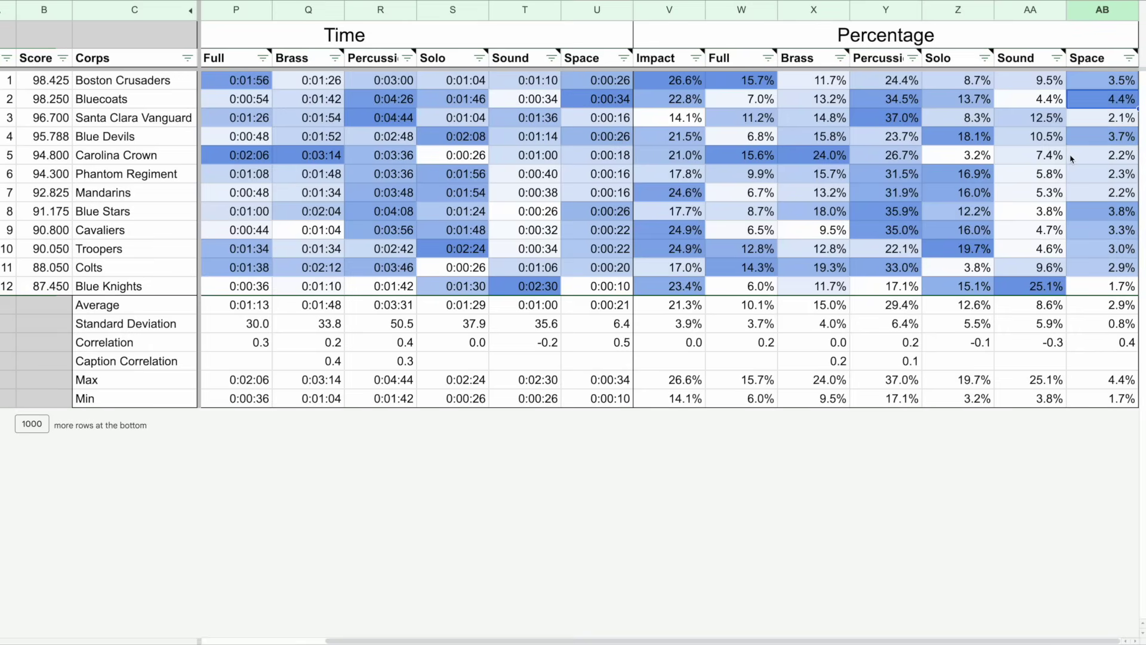